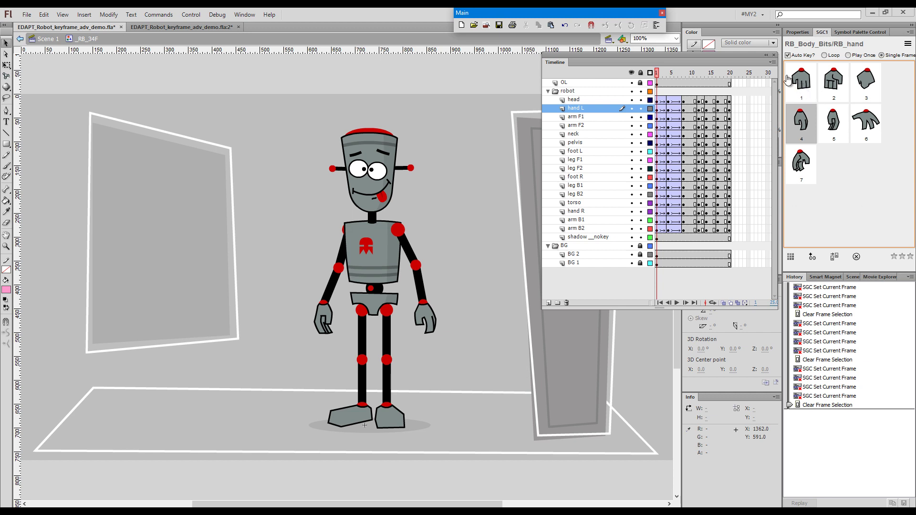
# - Preview hand poses 1–7 in SGC1, settle on pose 1, and select the right-side hand on stage
pyautogui.click(806, 85)
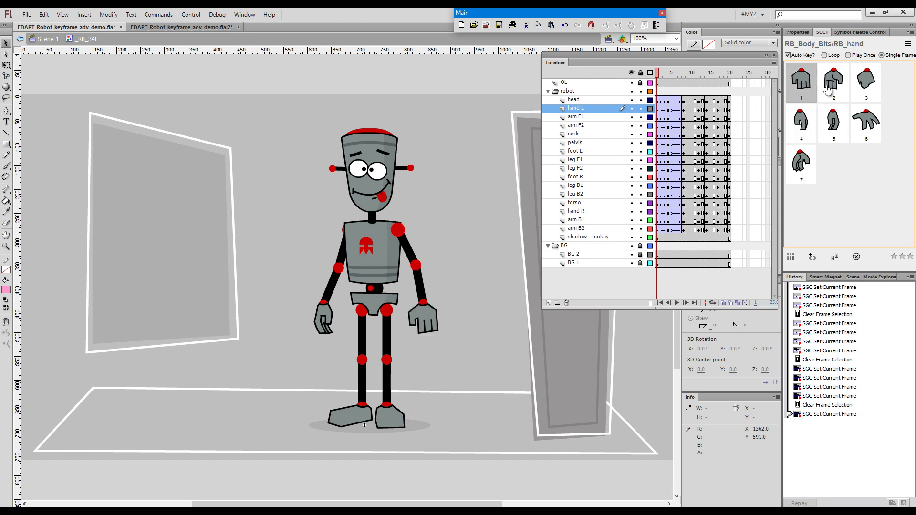
pyautogui.click(828, 90)
pyautogui.click(835, 133)
pyautogui.click(810, 133)
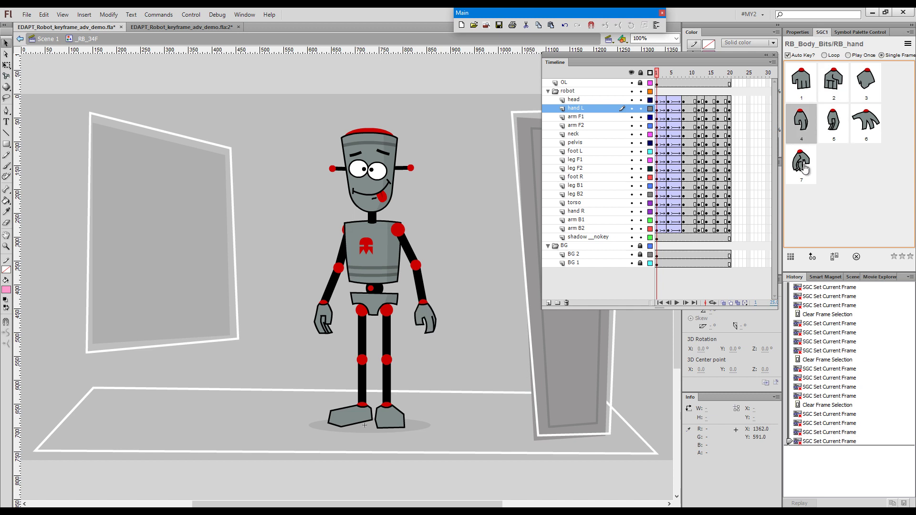
pyautogui.click(804, 167)
pyautogui.click(848, 134)
pyautogui.click(866, 132)
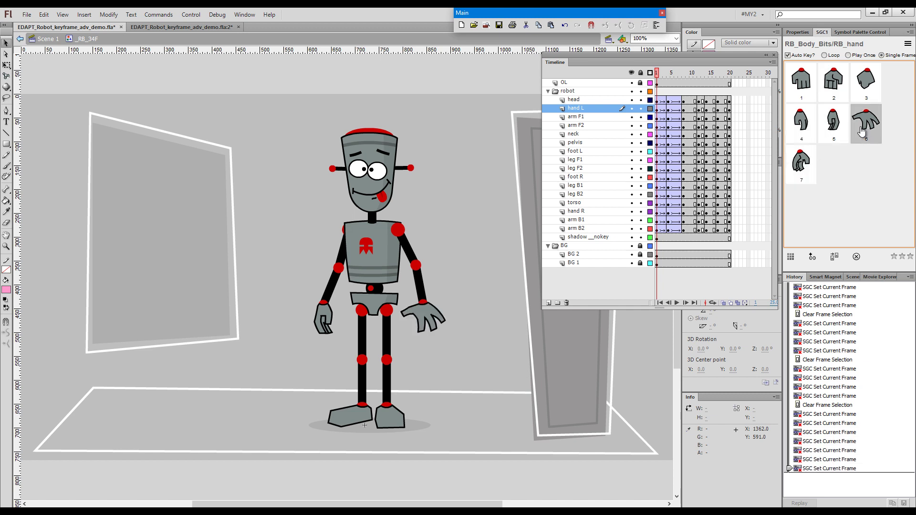
pyautogui.click(832, 123)
pyautogui.click(806, 85)
pyautogui.click(801, 123)
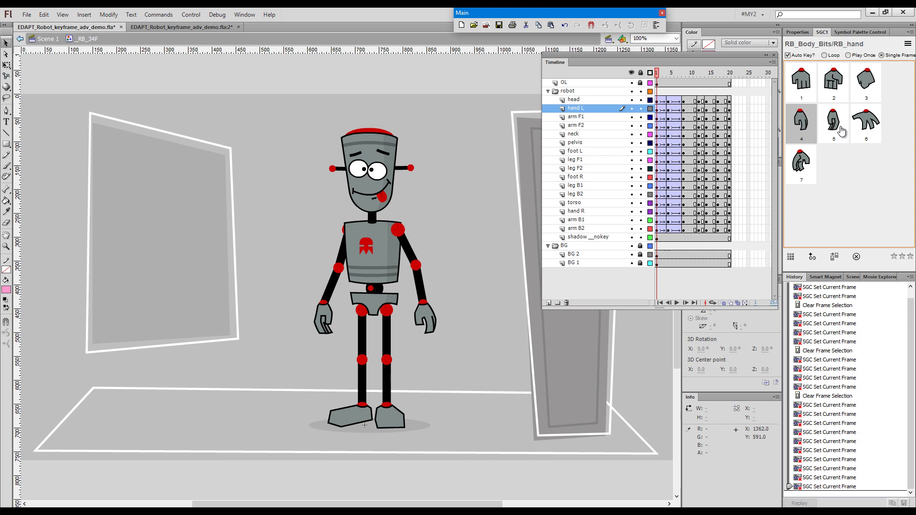
pyautogui.click(840, 128)
pyautogui.click(834, 86)
pyautogui.click(865, 125)
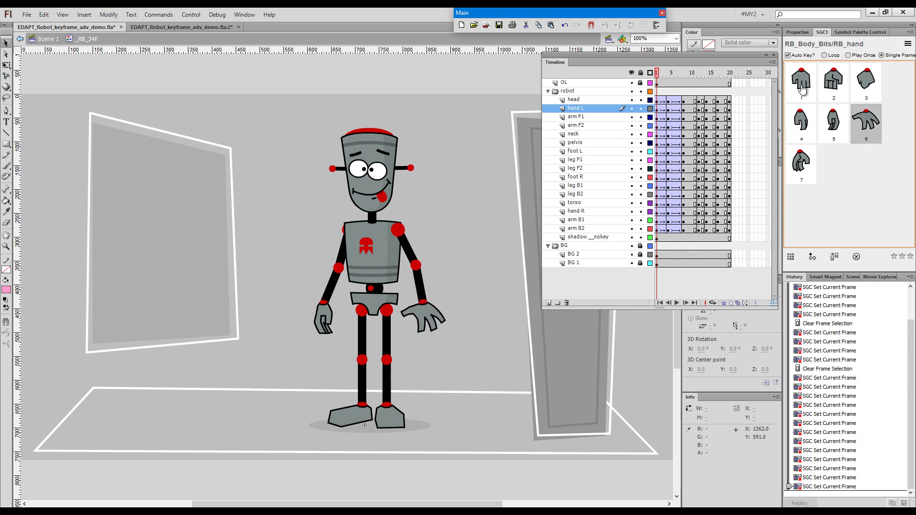
pyautogui.click(802, 89)
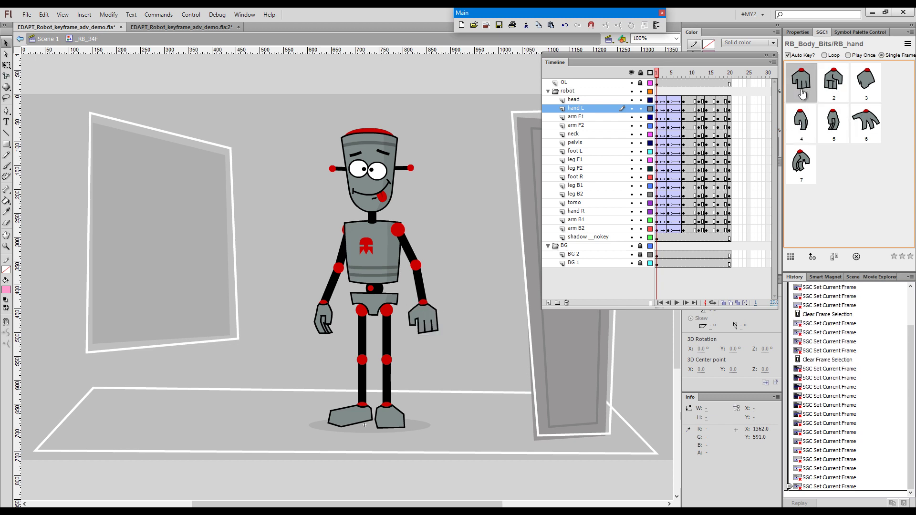
pyautogui.click(431, 324)
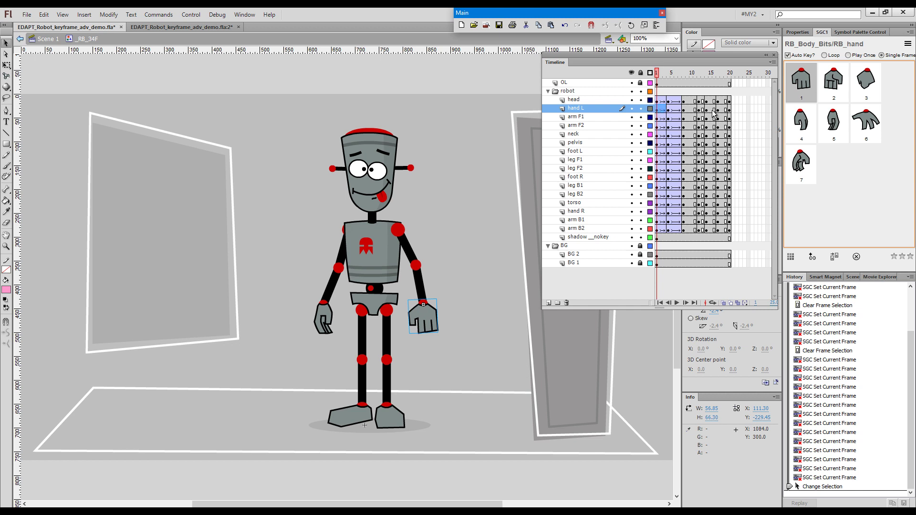
# - At frame 17, try hand poses 5, 6, 4 and 1, keep pose 5, then scrub back
pyautogui.click(718, 77)
pyautogui.click(833, 127)
pyautogui.click(854, 130)
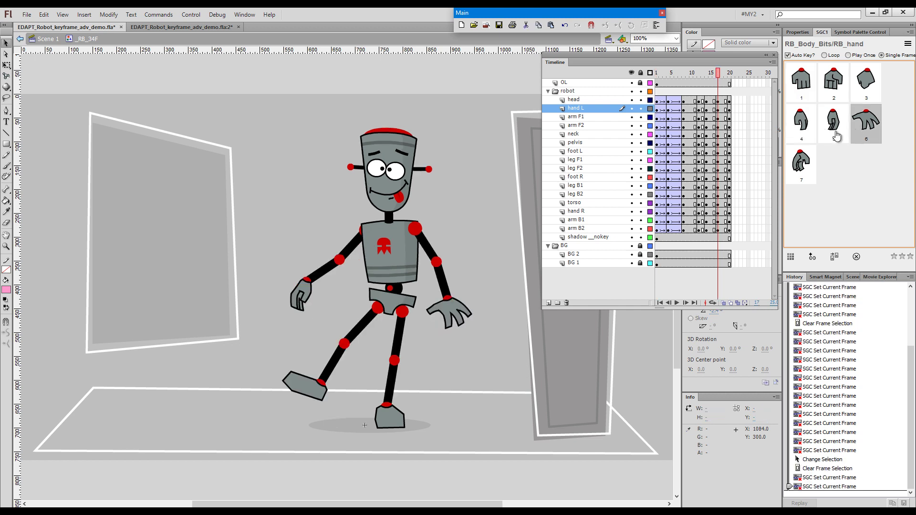
pyautogui.click(835, 136)
pyautogui.click(806, 136)
pyautogui.click(804, 88)
pyautogui.click(824, 123)
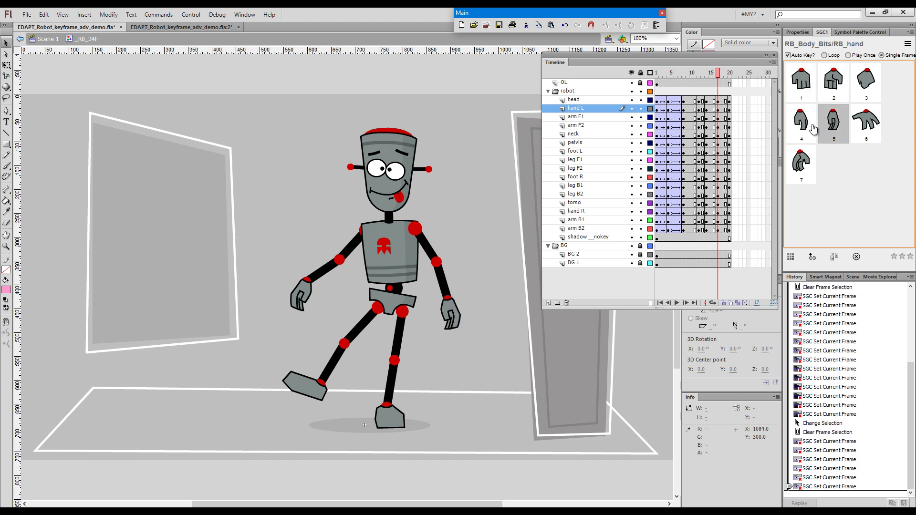
pyautogui.moveTo(701, 77)
pyautogui.mouseDown()
pyautogui.moveTo(664, 80)
pyautogui.moveTo(701, 76)
pyautogui.mouseUp()
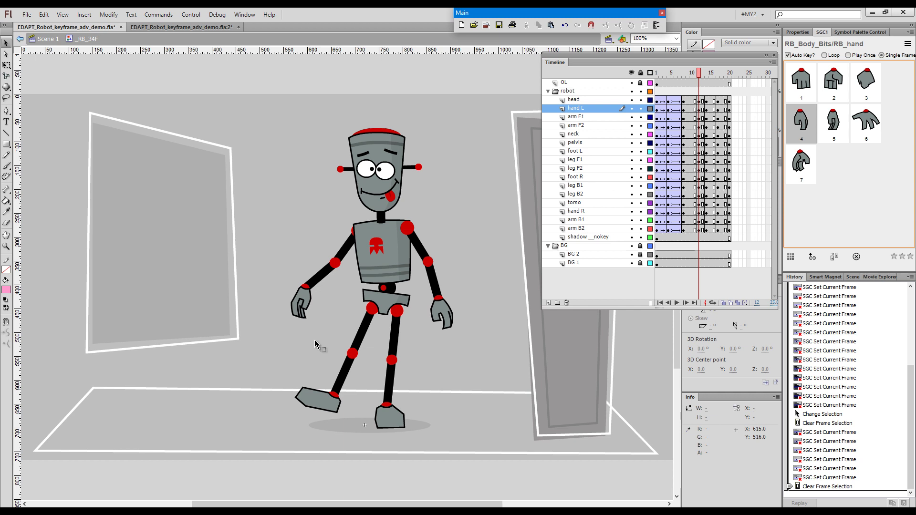
# - Pick the robot's left-side hand and drag-select frames 15–20 on the hand R layer
pyautogui.click(303, 305)
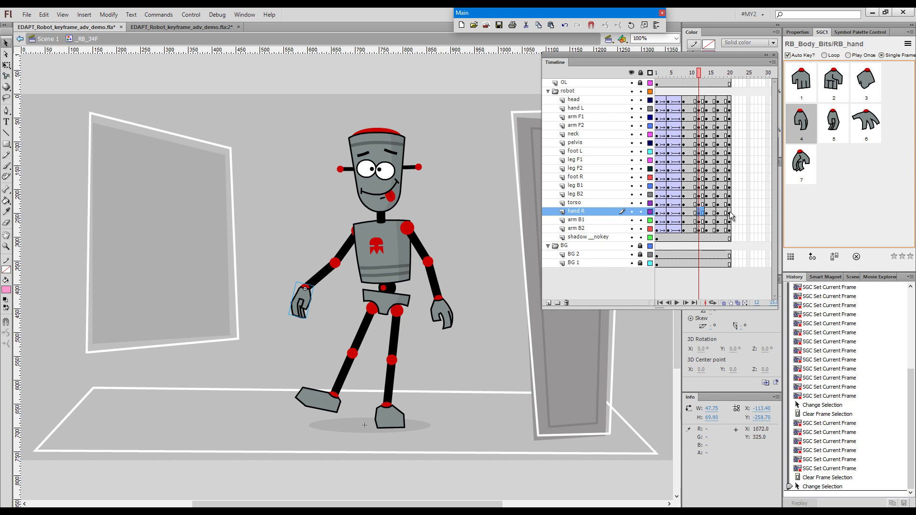
pyautogui.moveTo(729, 215); pyautogui.dragTo(702, 217)
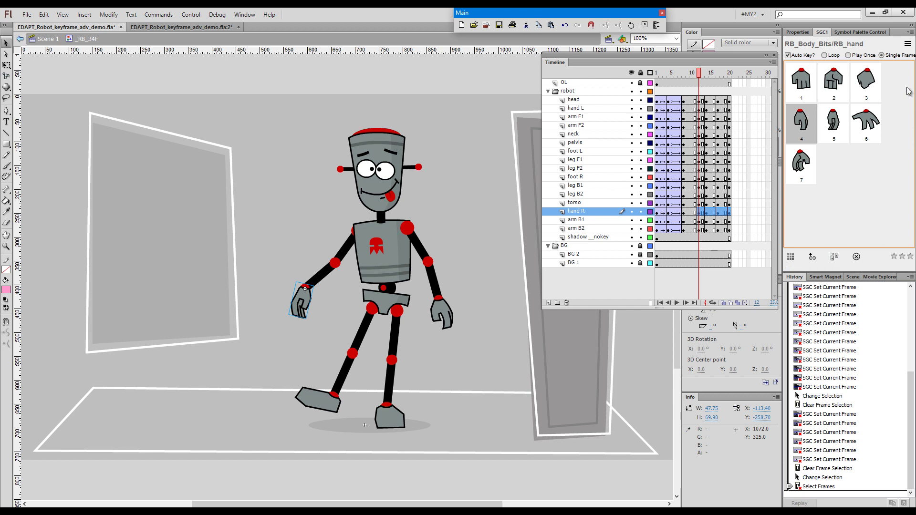
# - Roll the hand pose over to 4 hand R keys, and set the left-side hand to pose 1
pyautogui.click(834, 257)
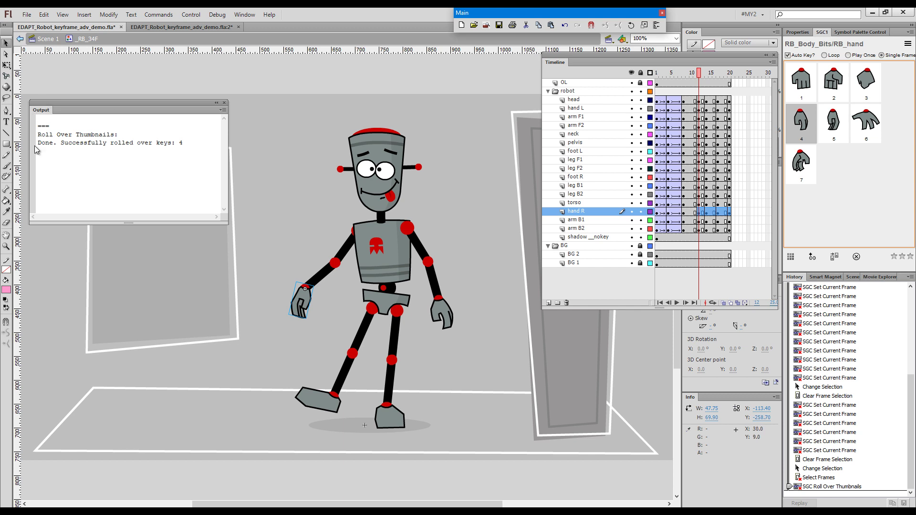
pyautogui.click(224, 103)
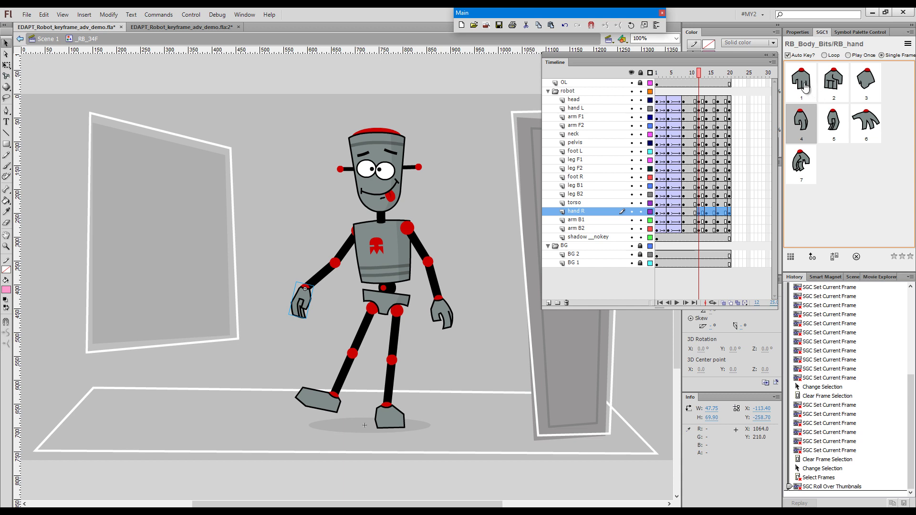
pyautogui.moveTo(825, 85)
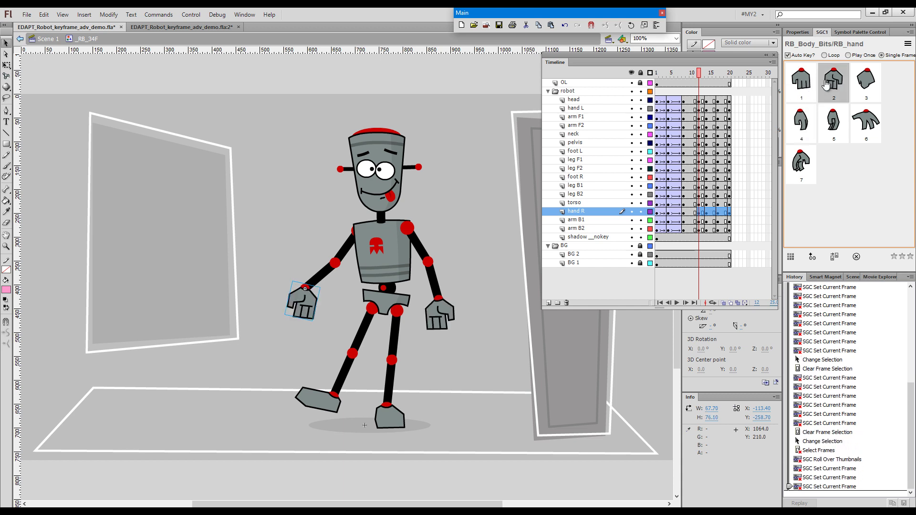
pyautogui.moveTo(803, 125)
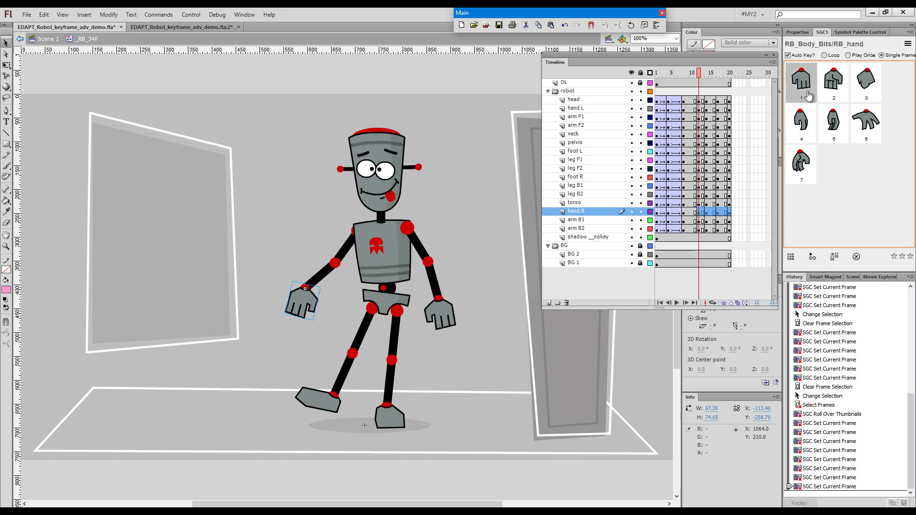
pyautogui.click(443, 320)
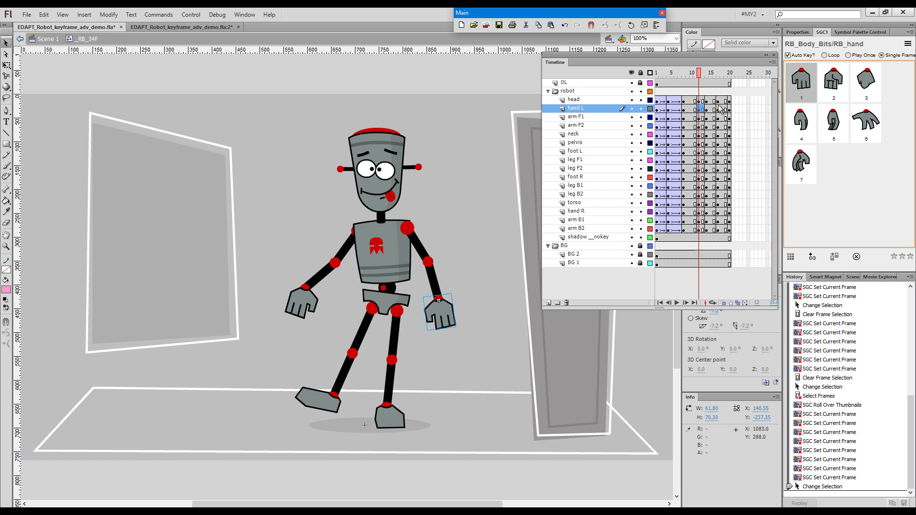
# - Remove thumbnail info and sync linkage from hand L frames 12–20, then go to frame 8
pyautogui.moveTo(729, 113); pyautogui.dragTo(701, 115)
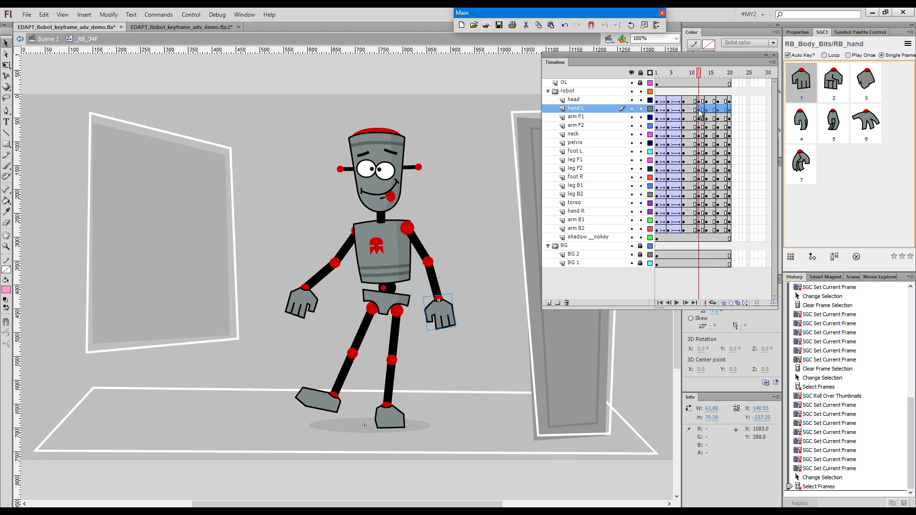
pyautogui.click(856, 257)
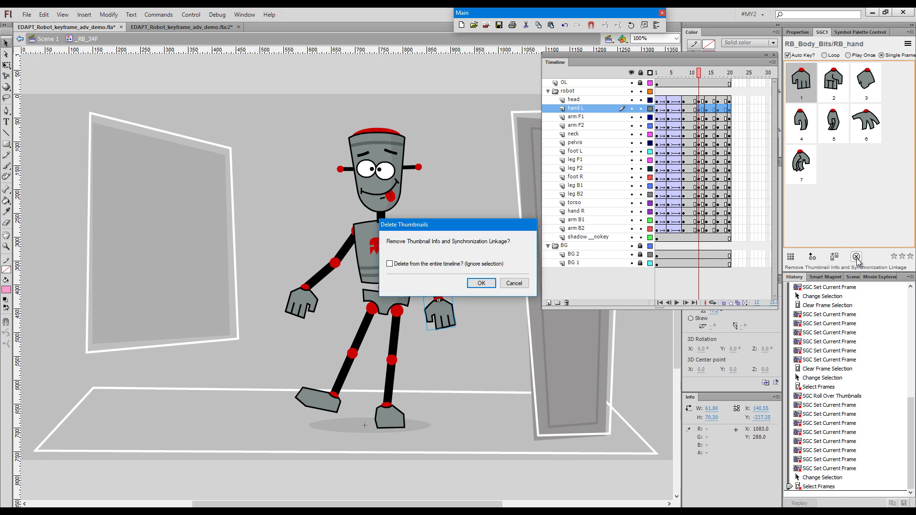
pyautogui.click(483, 285)
pyautogui.click(224, 103)
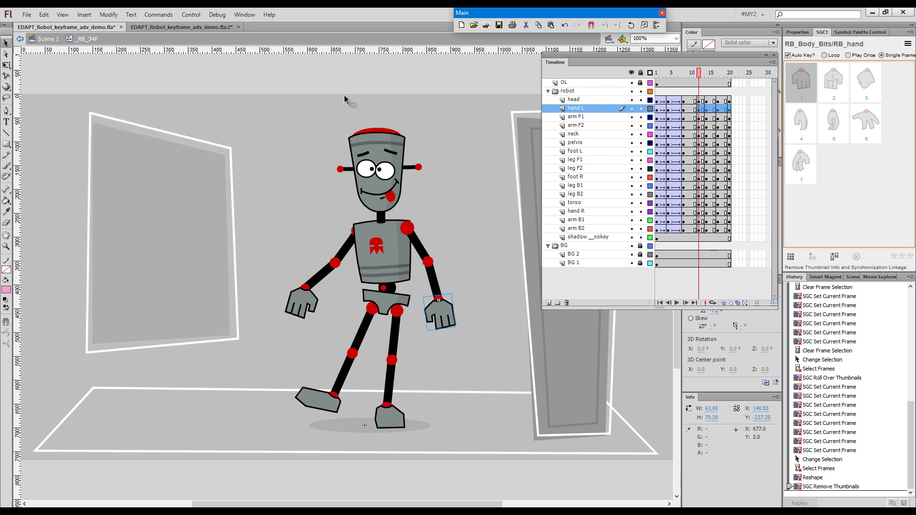
pyautogui.click(693, 80)
pyautogui.click(685, 78)
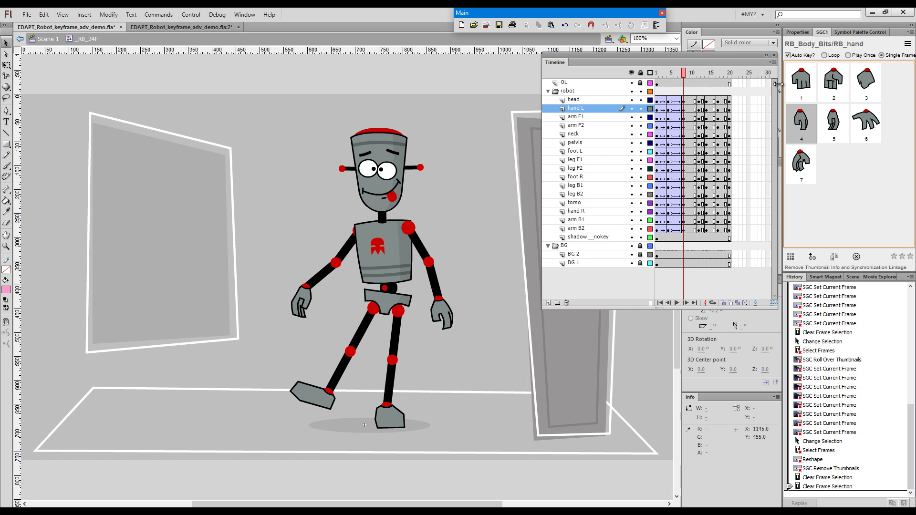
# - Set the hand at frame 8 to pose 5, compare against frame 16, then return to frame 8
pyautogui.moveTo(862, 125)
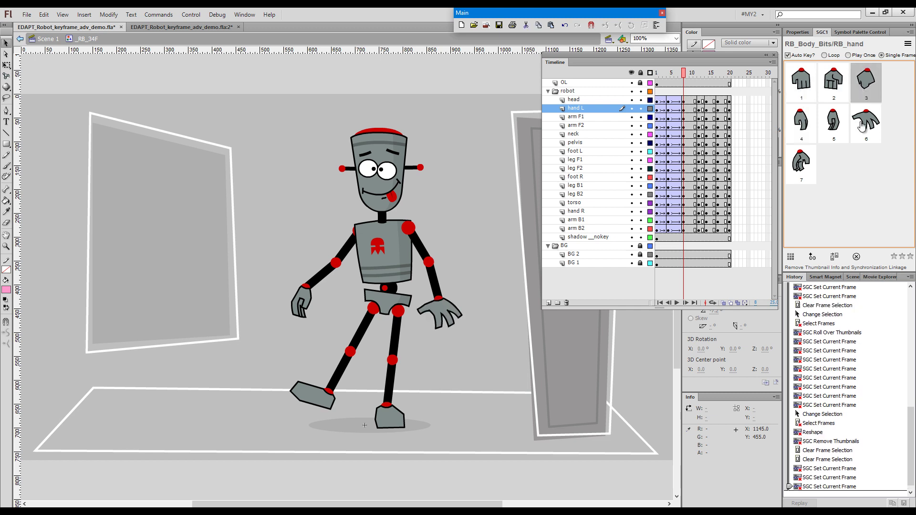
pyautogui.click(835, 131)
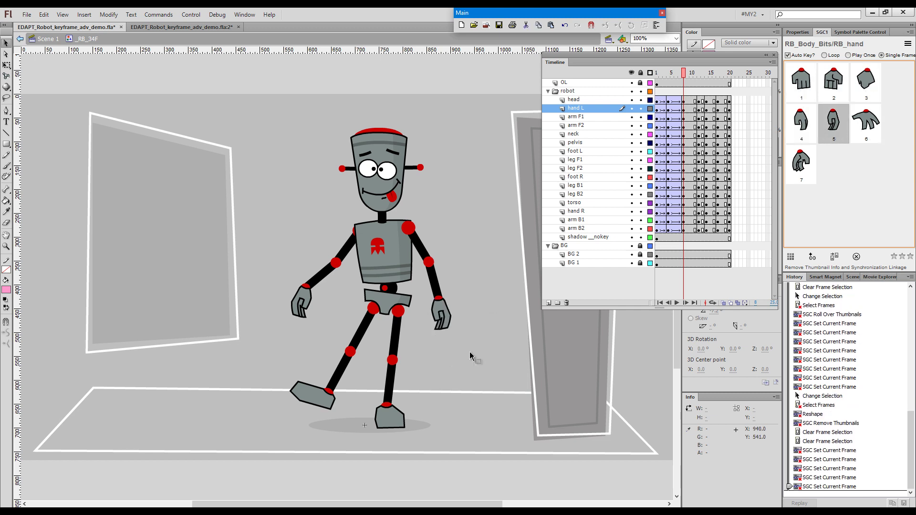
pyautogui.moveTo(697, 73); pyautogui.dragTo(717, 80)
pyautogui.moveTo(801, 125)
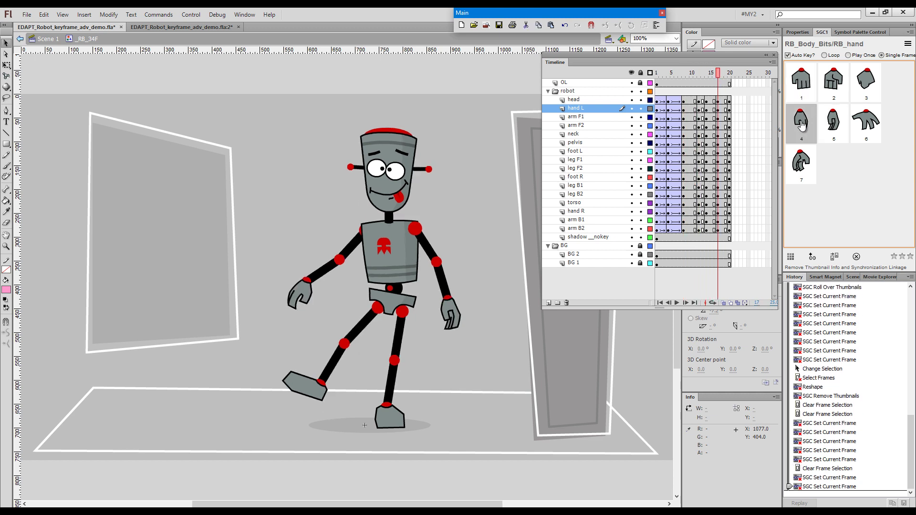
pyautogui.moveTo(821, 85)
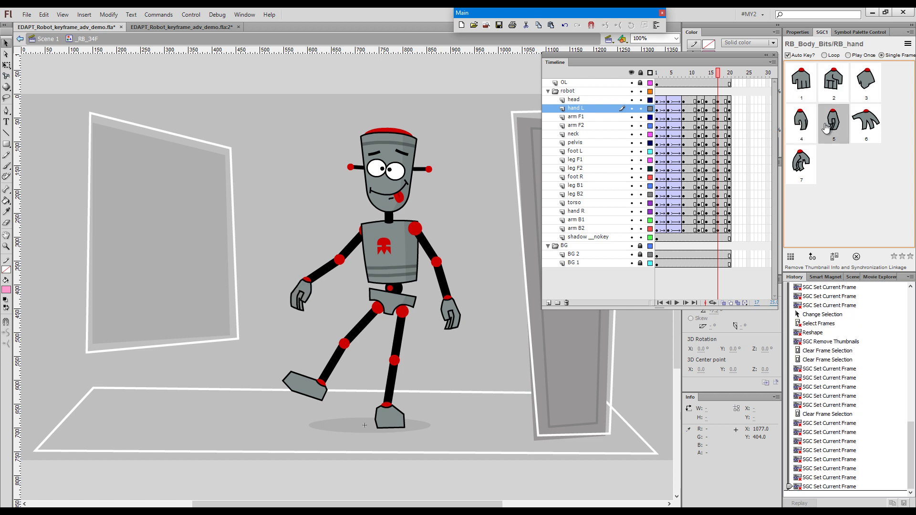
pyautogui.click(684, 76)
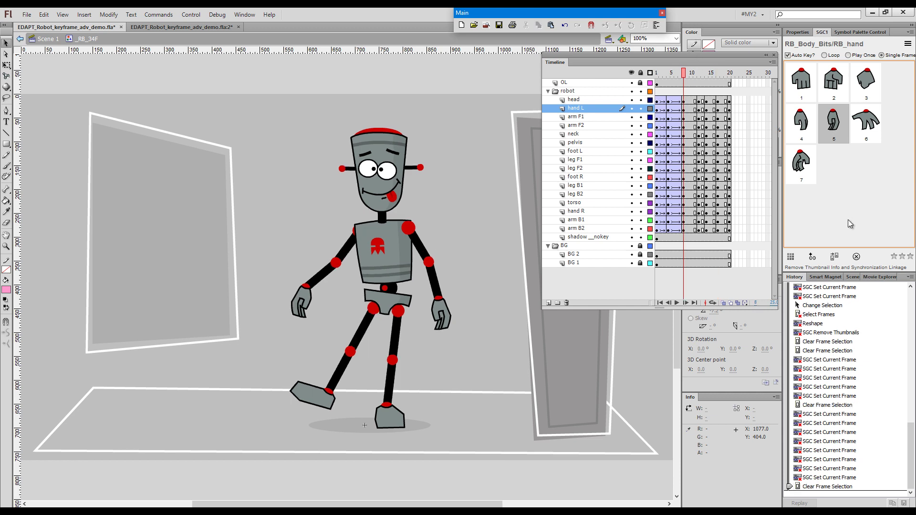
pyautogui.click(812, 257)
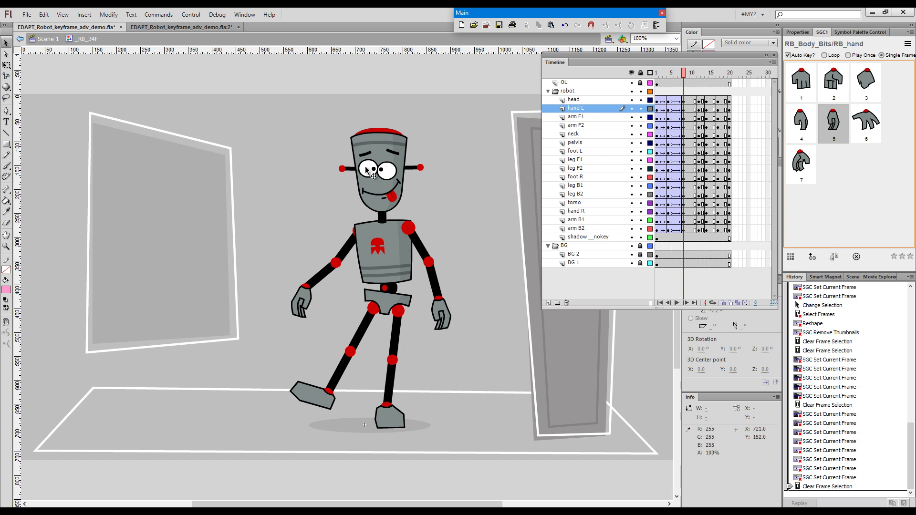
# - Give the head's synchronization linkage the label 'head'
pyautogui.click(812, 259)
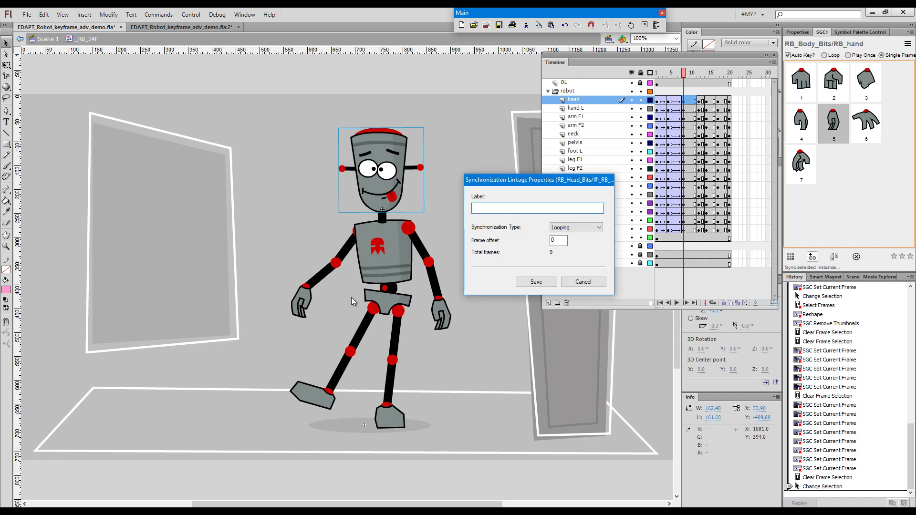
pyautogui.write('head')
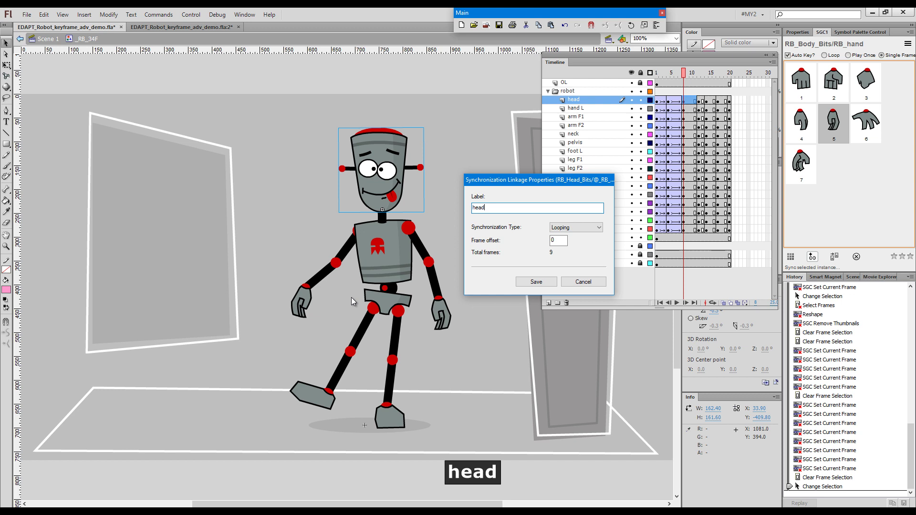
pyautogui.press('Return')
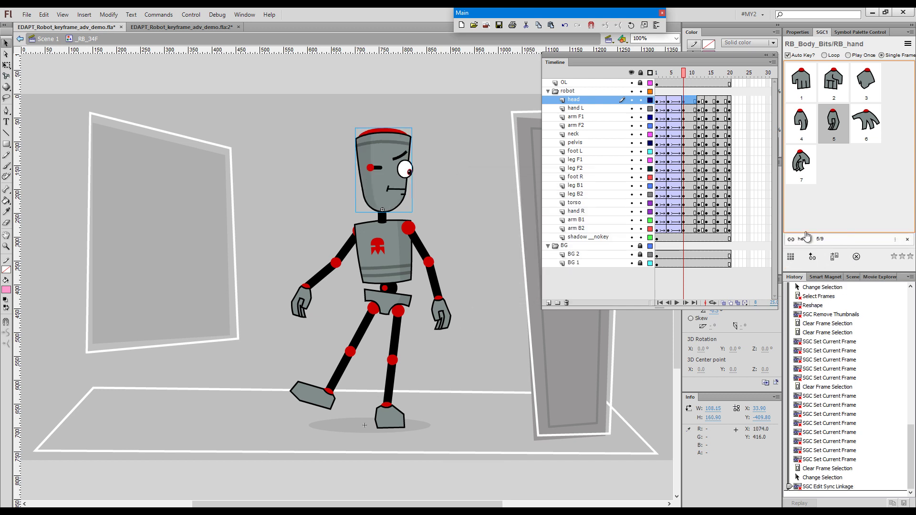
# - Try head drawings 1, 4 and 5, keep drawing 4, and switch to the front-facing robot document
pyautogui.click(802, 85)
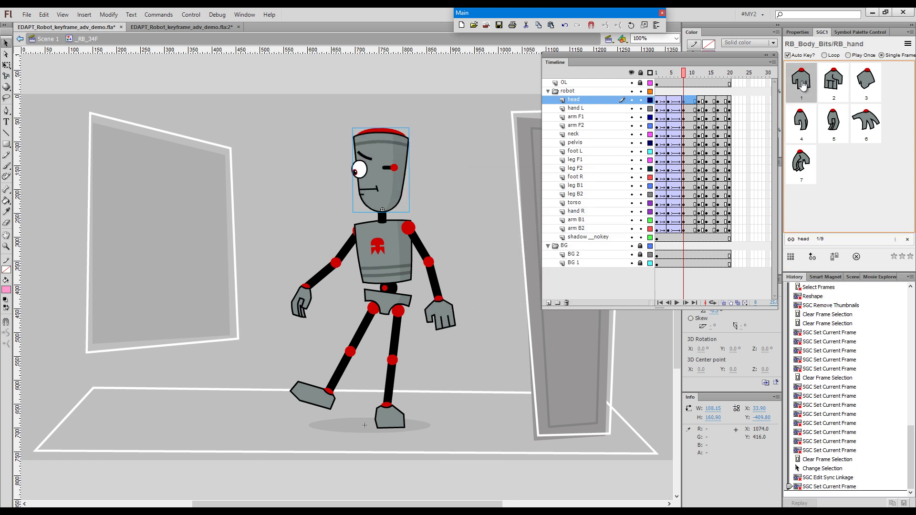
pyautogui.click(804, 125)
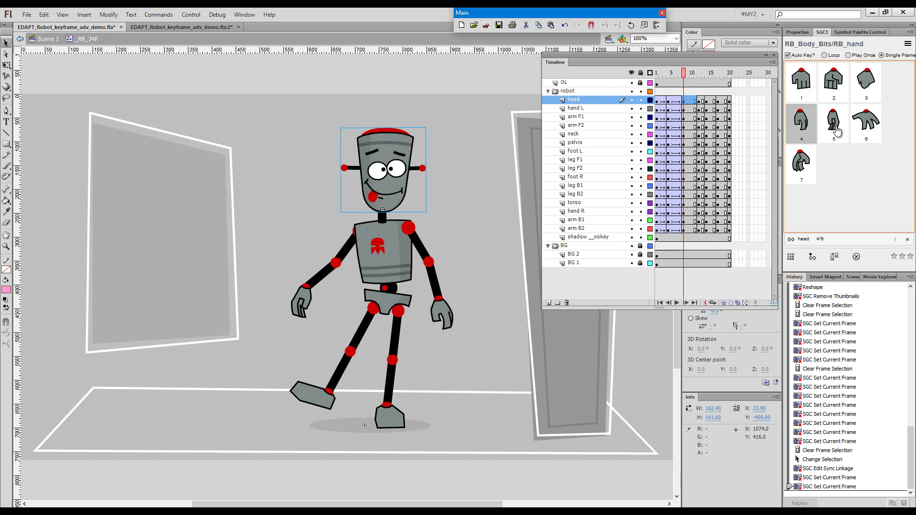
pyautogui.click(837, 131)
pyautogui.click(813, 126)
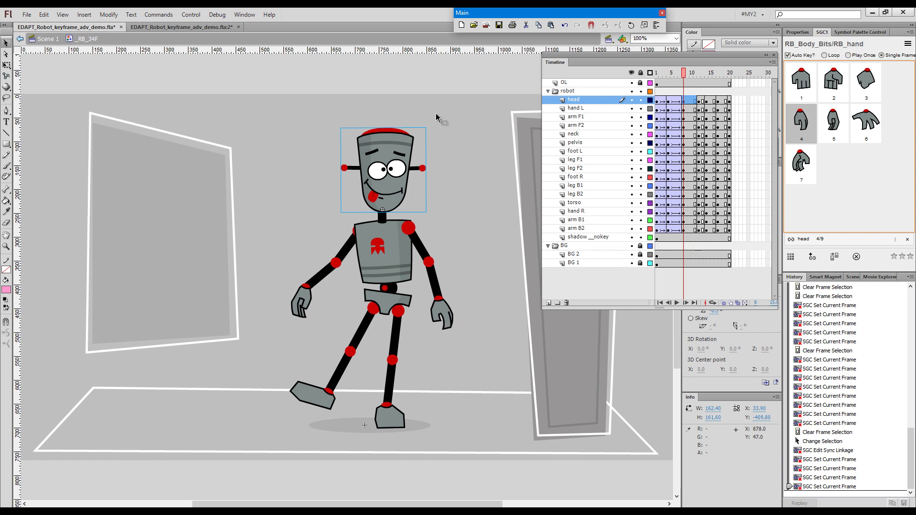
pyautogui.click(193, 29)
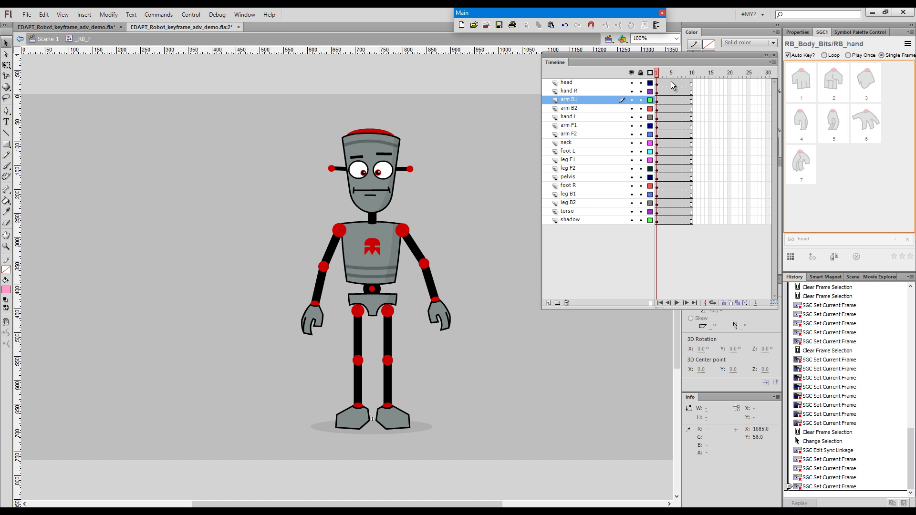
# - Insert keyframes with X at frames 5 and 9 across all layers
pyautogui.moveTo(672, 85); pyautogui.dragTo(670, 221)
pyautogui.press('x')
pyautogui.moveTo(683, 82); pyautogui.dragTo(687, 224)
pyautogui.press('x')
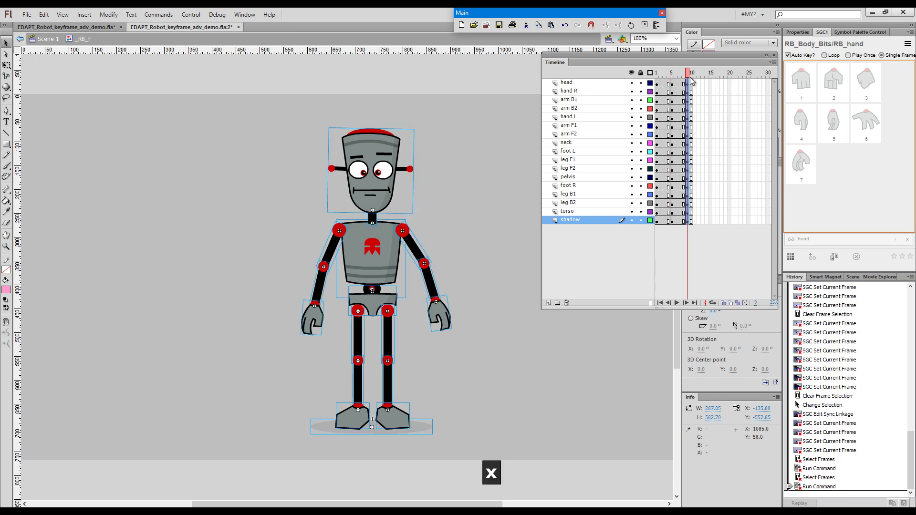
# - Return to frame 5, select the left hand, and select its hand L frames from frame 5
pyautogui.click(673, 74)
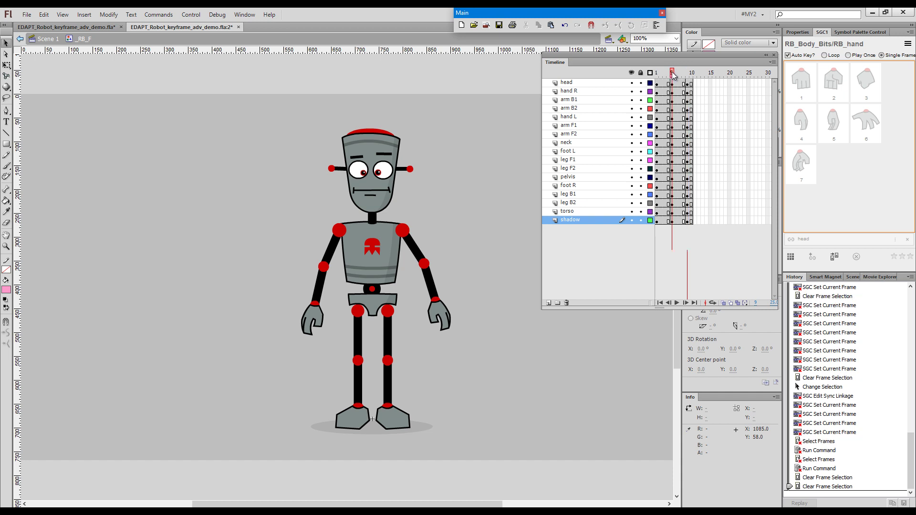
pyautogui.click(444, 319)
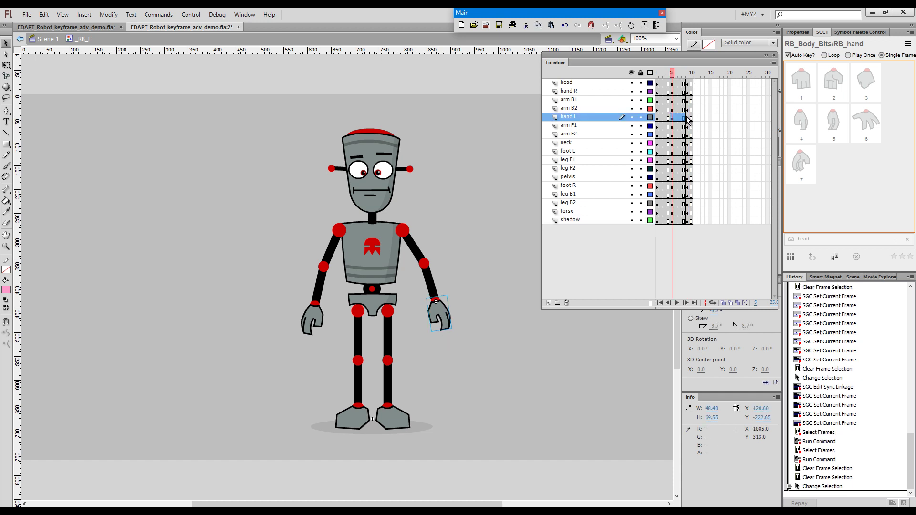
pyautogui.click(677, 118)
pyautogui.click(672, 118)
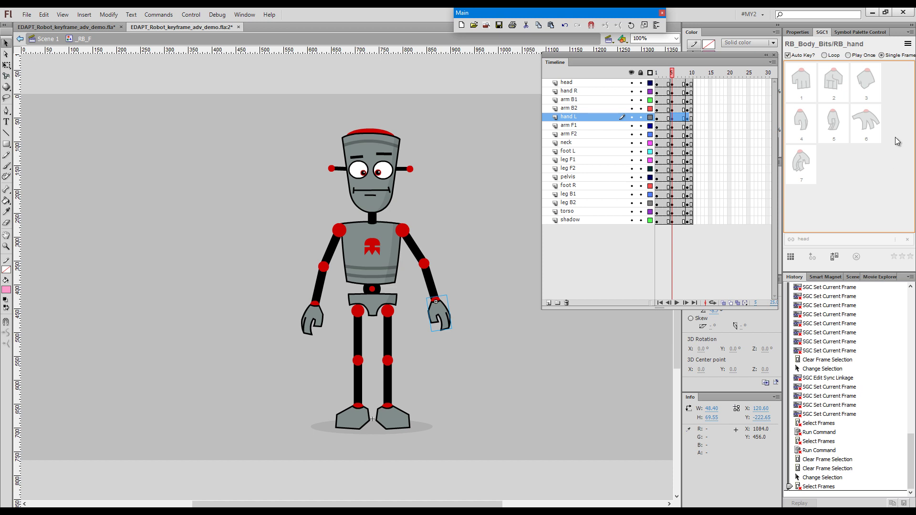
# - Roll the left hand's pose over 2 later keys using Thumbnail Set, then select the head
pyautogui.click(834, 257)
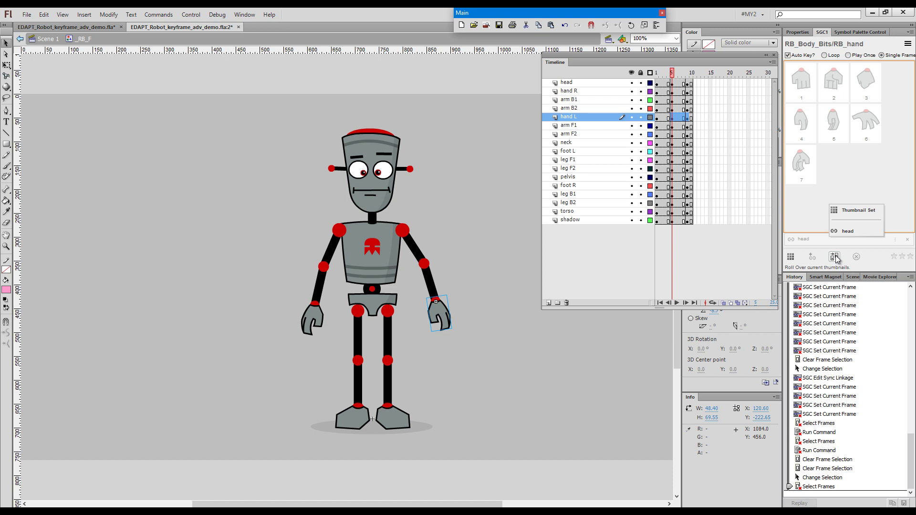
pyautogui.click(865, 215)
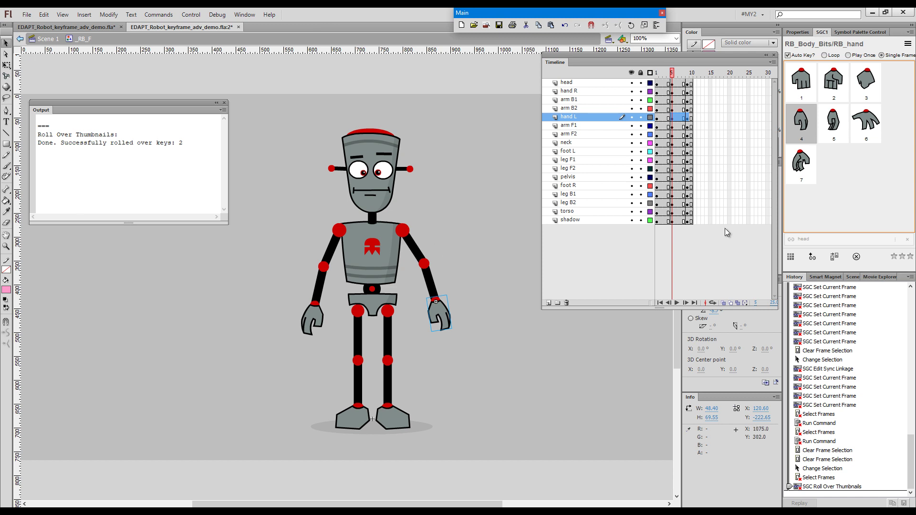
pyautogui.click(379, 202)
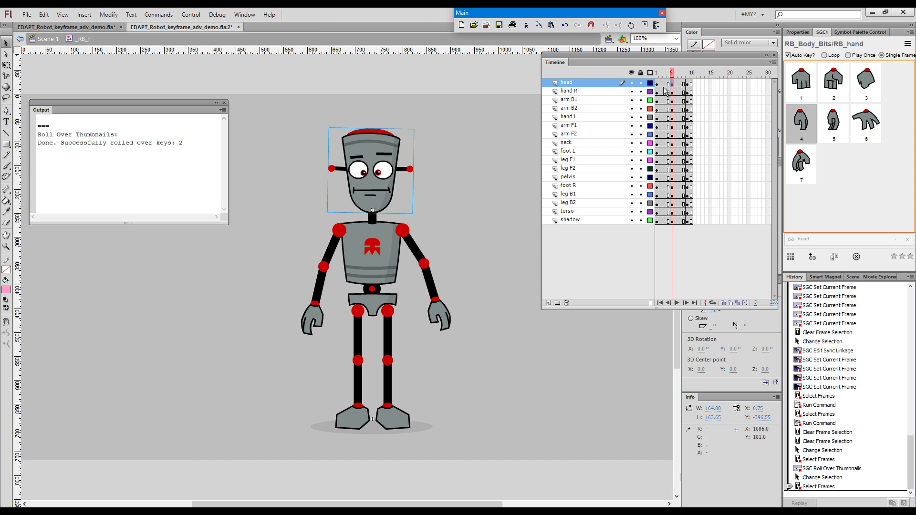
# - Roll the head's tongue-out pose over one later key through its 'head' linkage
pyautogui.click(835, 261)
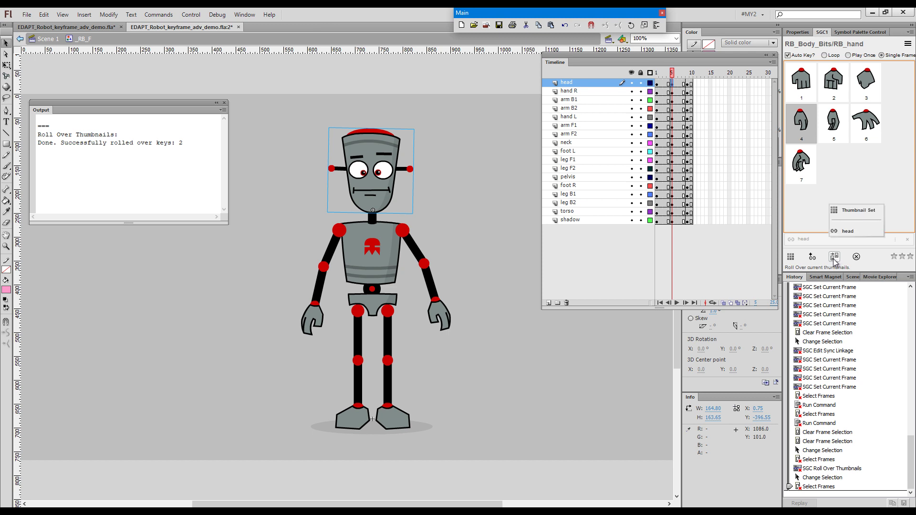
pyautogui.click(846, 232)
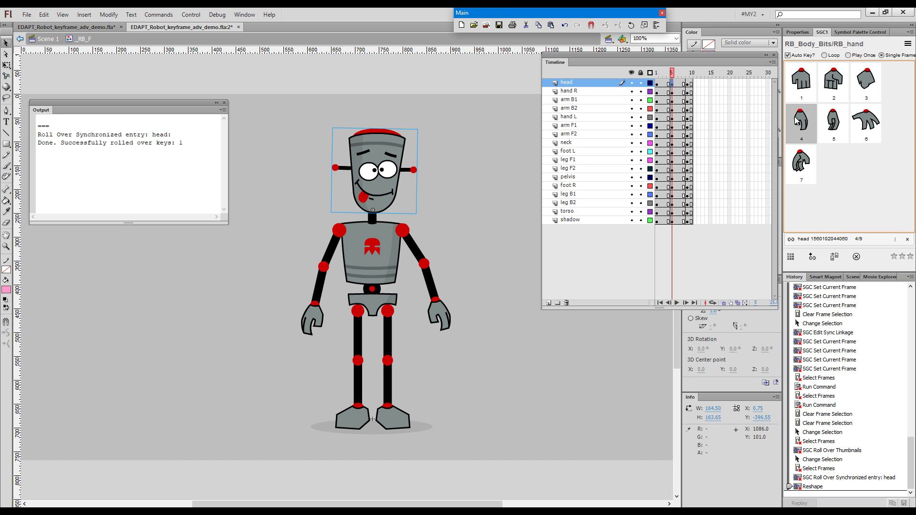
# - Preview a series of head drawings from the SGC1 thumbnails
pyautogui.click(834, 88)
pyautogui.click(813, 91)
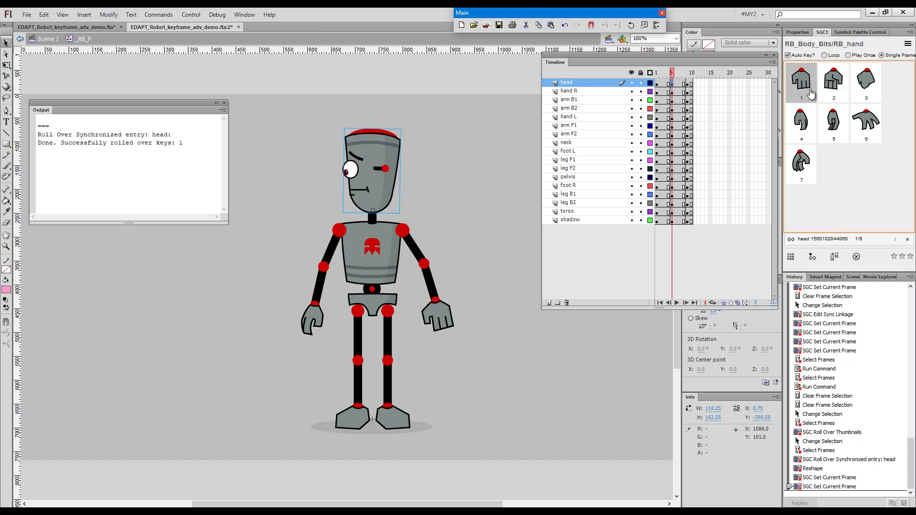
pyautogui.click(833, 135)
pyautogui.click(804, 137)
pyautogui.click(808, 91)
pyautogui.click(835, 92)
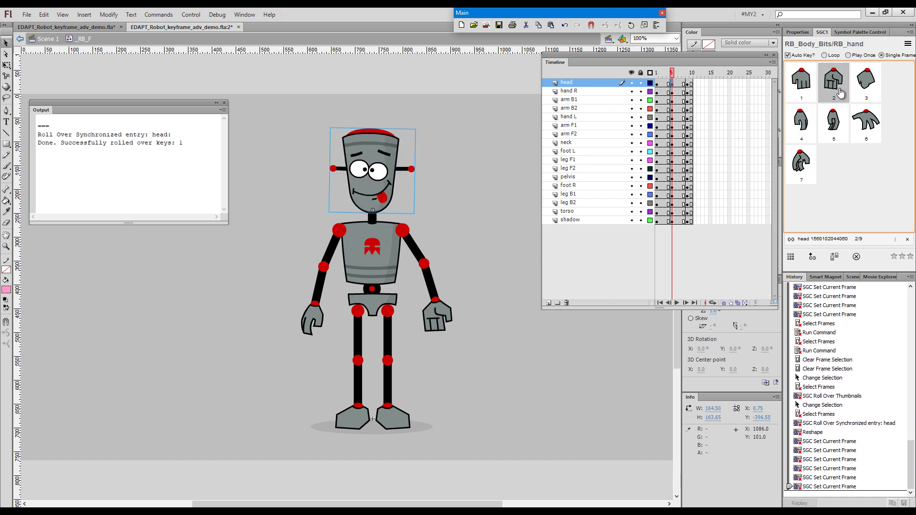
pyautogui.click(865, 101)
pyautogui.click(862, 139)
pyautogui.click(843, 135)
pyautogui.click(805, 137)
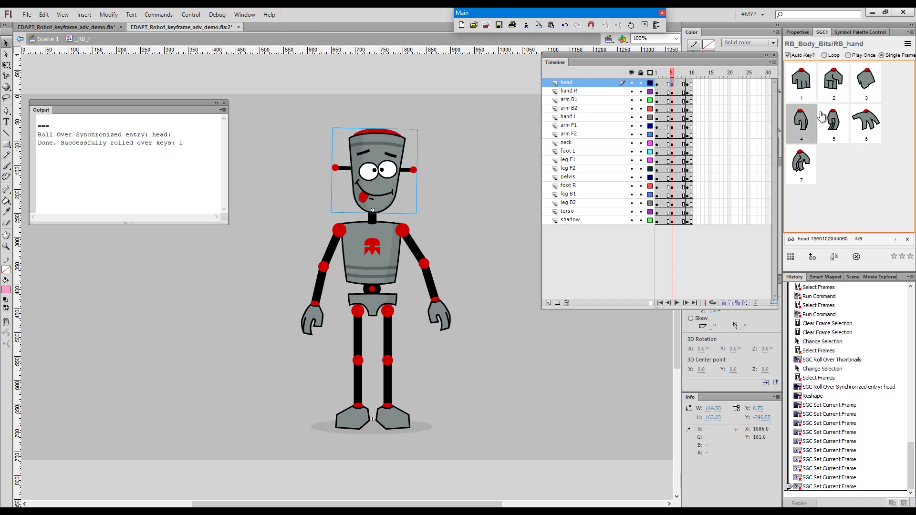
pyautogui.click(839, 86)
pyautogui.click(864, 89)
pyautogui.click(865, 133)
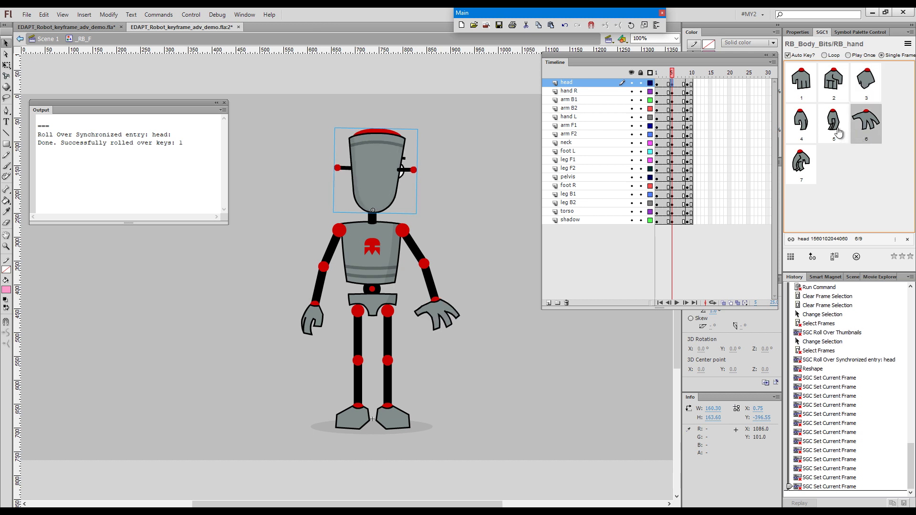
pyautogui.click(843, 136)
pyautogui.click(838, 89)
# - Set the head at frame 5 to its second drawing, then go to frame 9
pyautogui.click(801, 88)
pyautogui.click(800, 125)
pyautogui.click(803, 92)
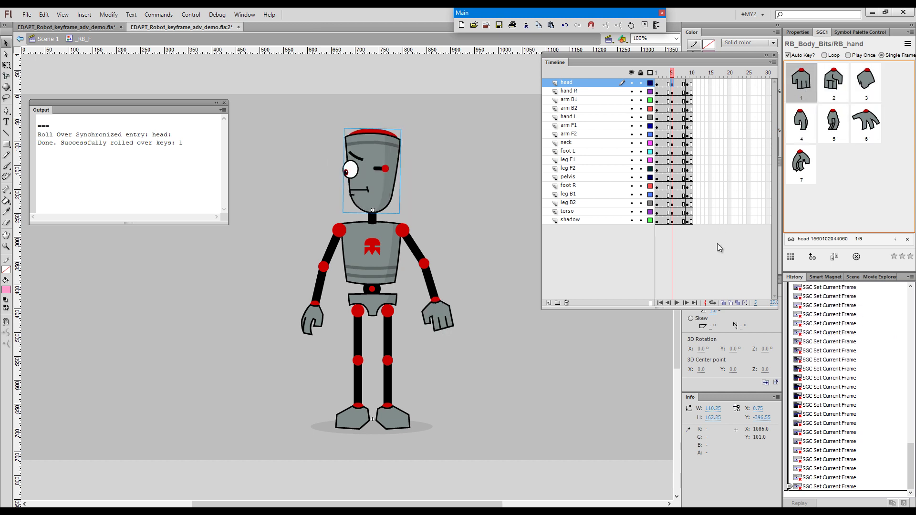
pyautogui.click(832, 126)
pyautogui.click(834, 89)
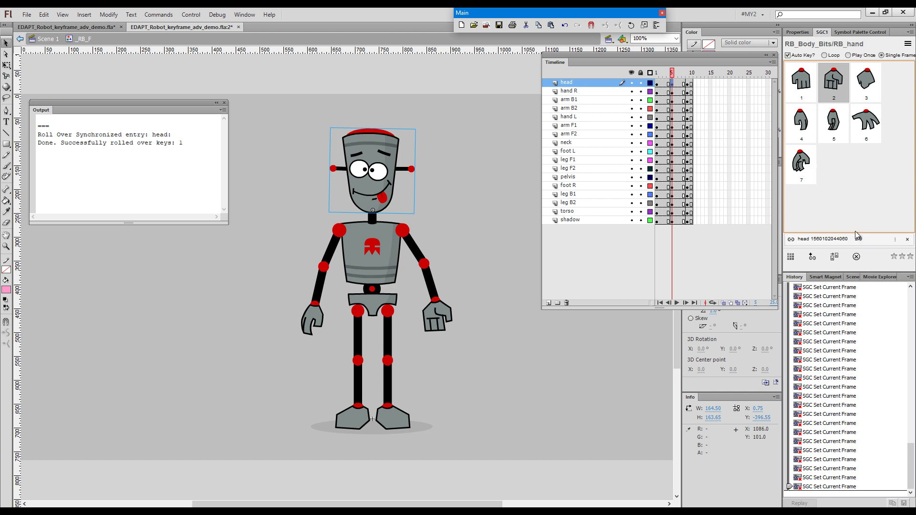
pyautogui.click(687, 73)
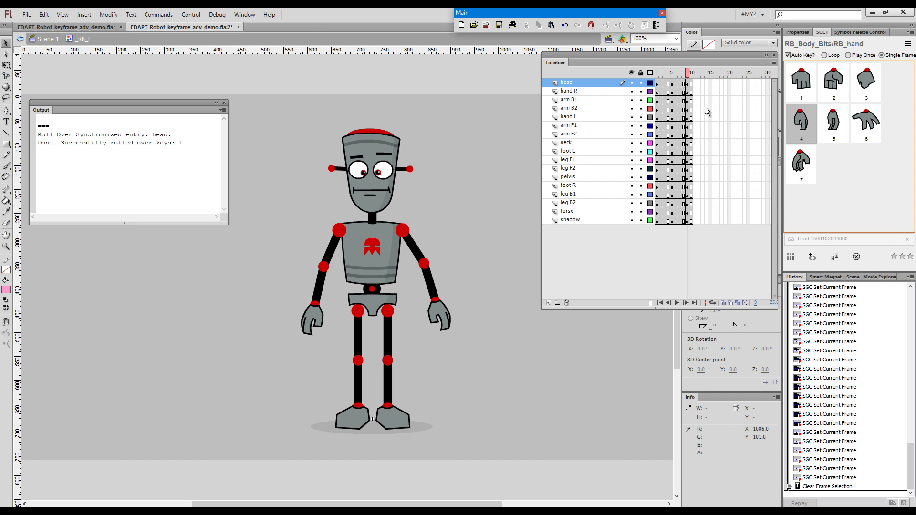
# - Step through the left hand's poses with the thumbnails and arrow keys
pyautogui.click(811, 83)
pyautogui.press('Right')
pyautogui.press('Down')
pyautogui.press('Left')
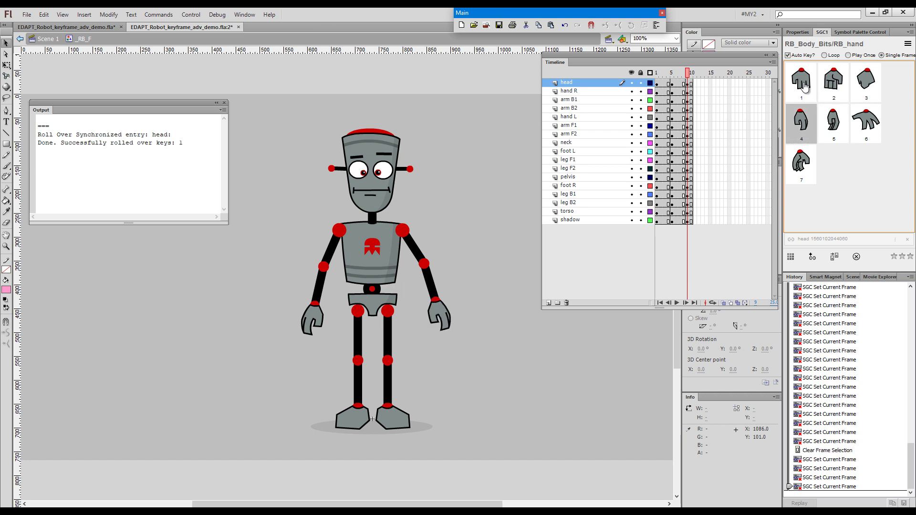
pyautogui.press('Up')
# - Leave the left hand at frame 9 on pose 5 and jump back to frame 1
pyautogui.click(838, 90)
pyautogui.click(867, 89)
pyautogui.click(868, 135)
pyautogui.click(834, 134)
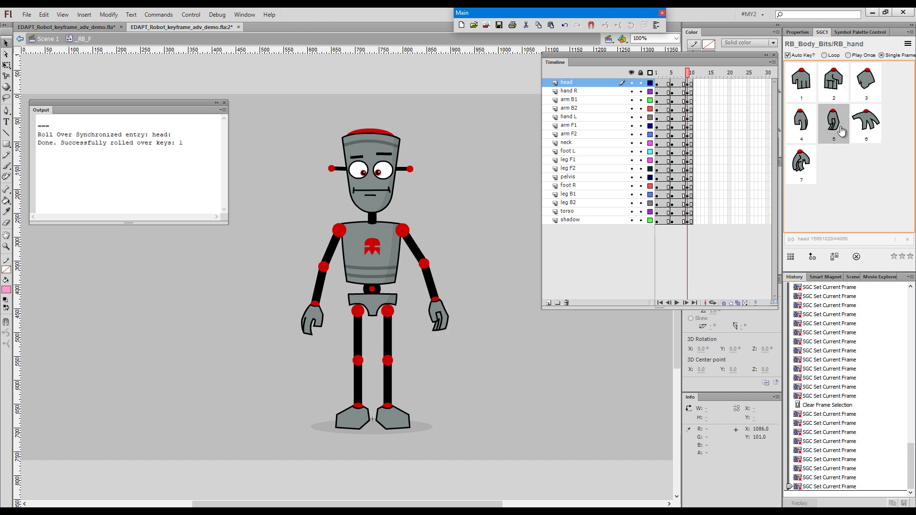
pyautogui.hotkey('shift', ',')
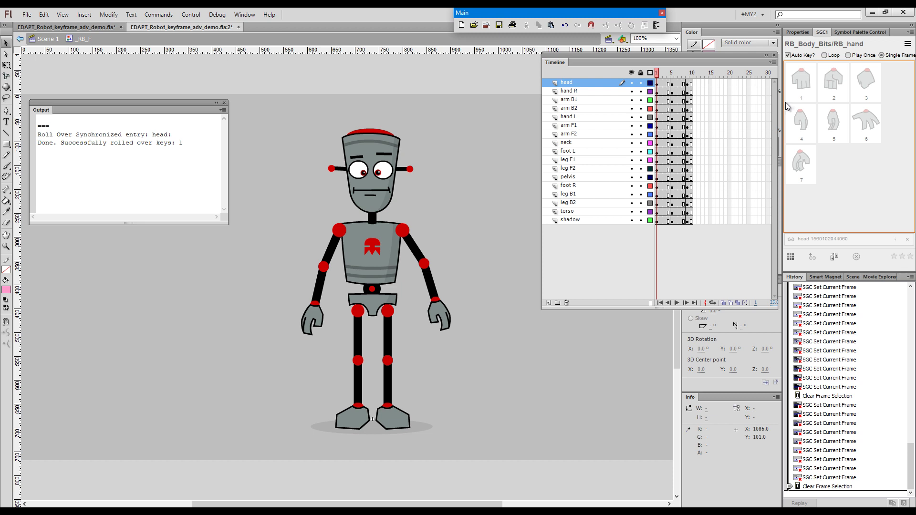
# - Select the robot's right hand and roll its pose over one later key with Roll Over > Thumbnail Set
pyautogui.click(309, 316)
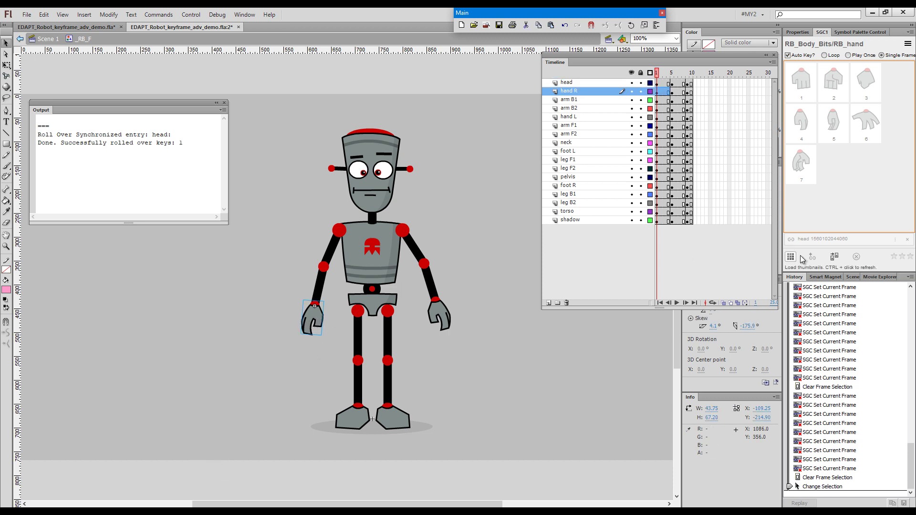
pyautogui.click(836, 260)
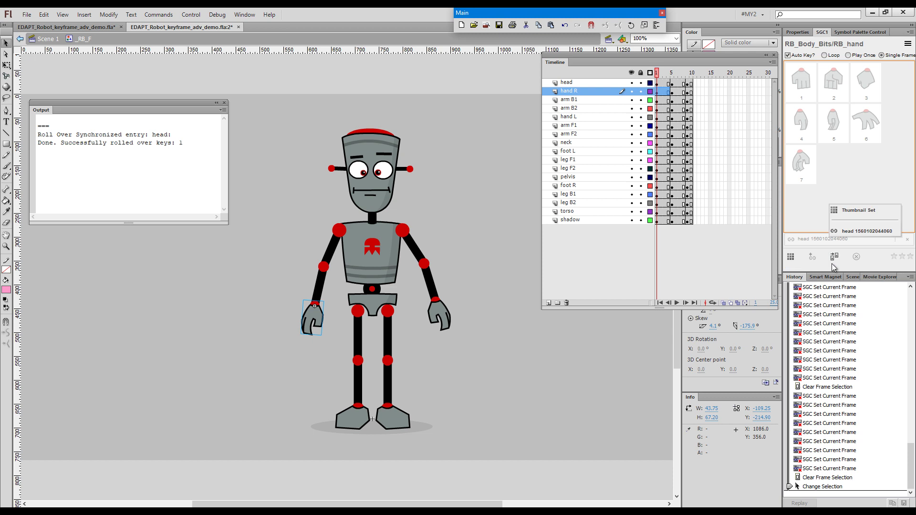
pyautogui.click(858, 213)
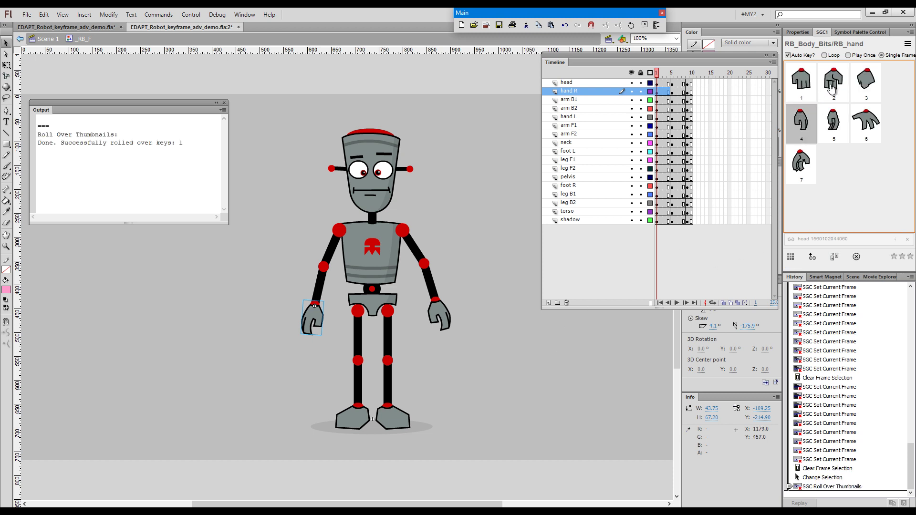
pyautogui.moveTo(818, 91)
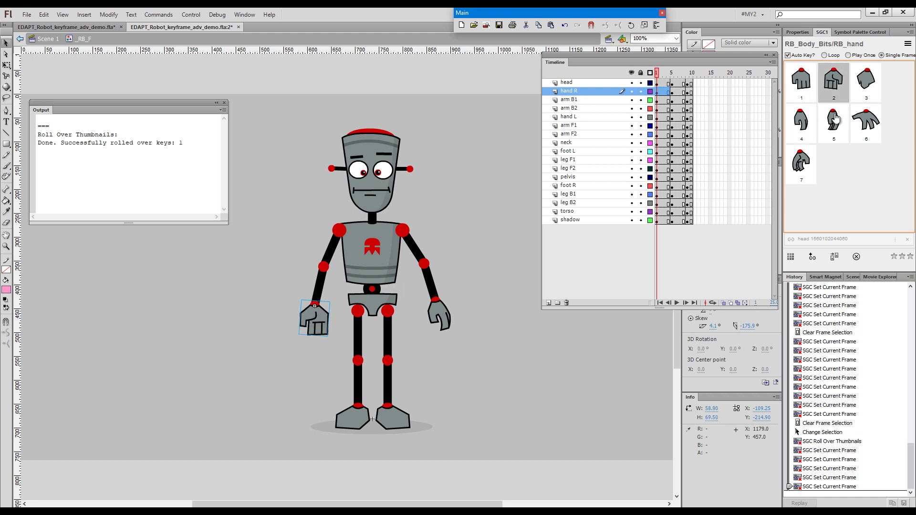